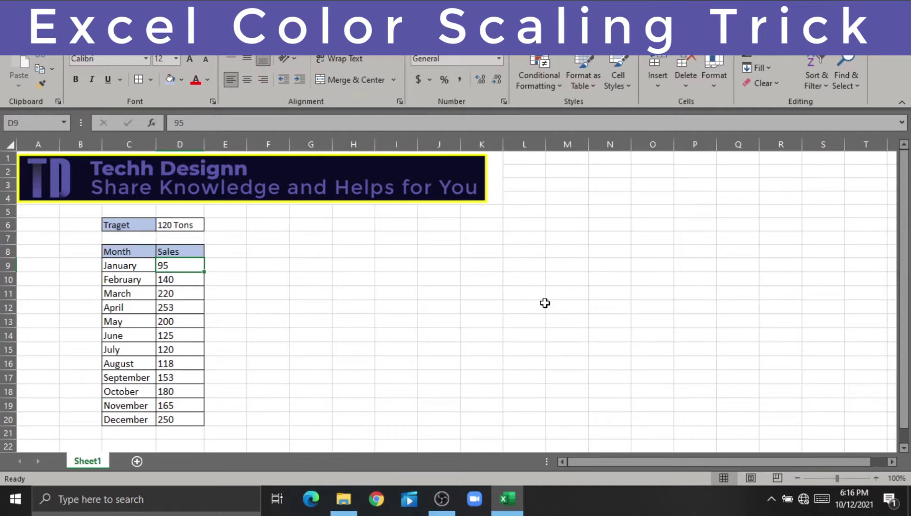
Inspect the sales table: the January cell, the month names and the 120 Tons target.
{"action": "left_click", "coordinate": [262, 285]}
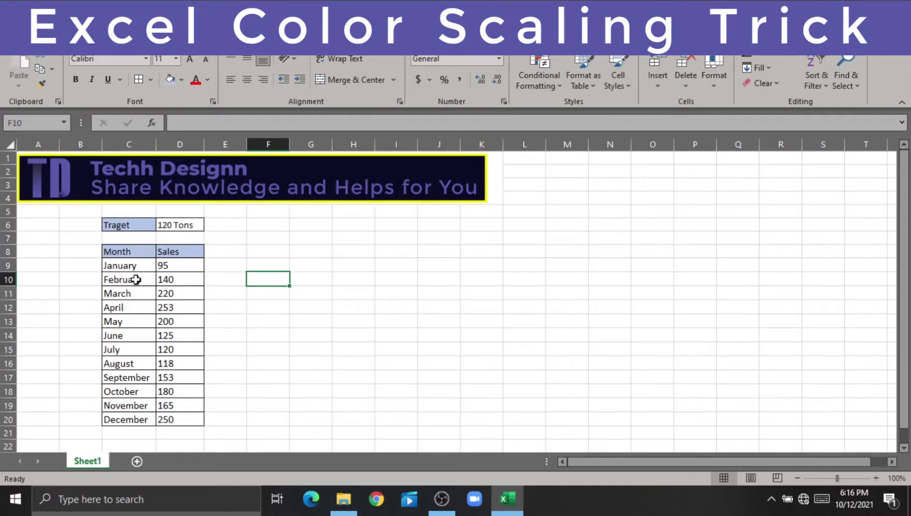
{"action": "left_click_drag", "start_coordinate": [173, 264], "coordinate": [182, 420]}
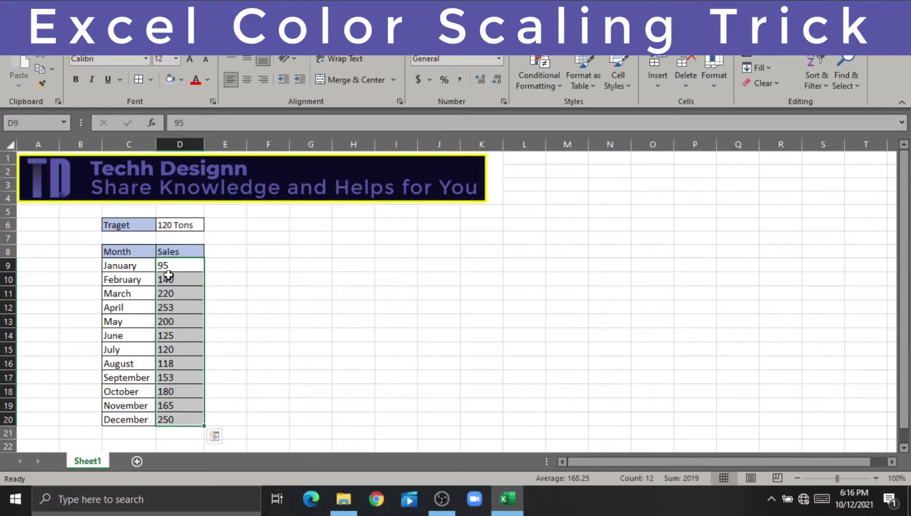
{"action": "double_click", "coordinate": [117, 265]}
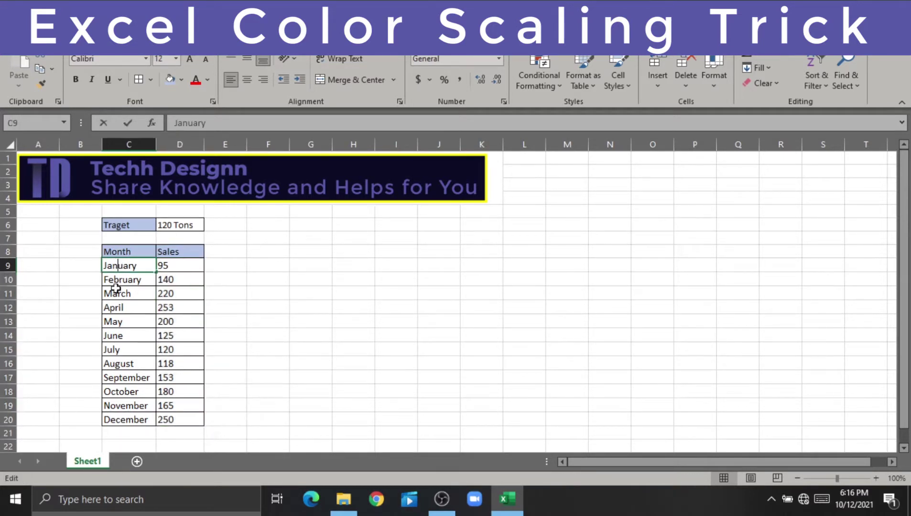
{"action": "key", "text": "Escape"}
{"action": "left_click_drag", "start_coordinate": [126, 266], "coordinate": [124, 420]}
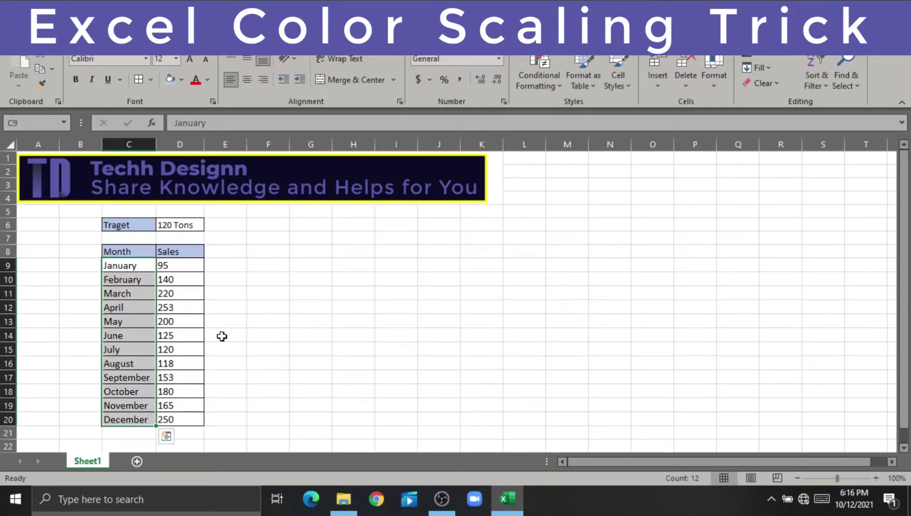
{"action": "left_click", "coordinate": [222, 336]}
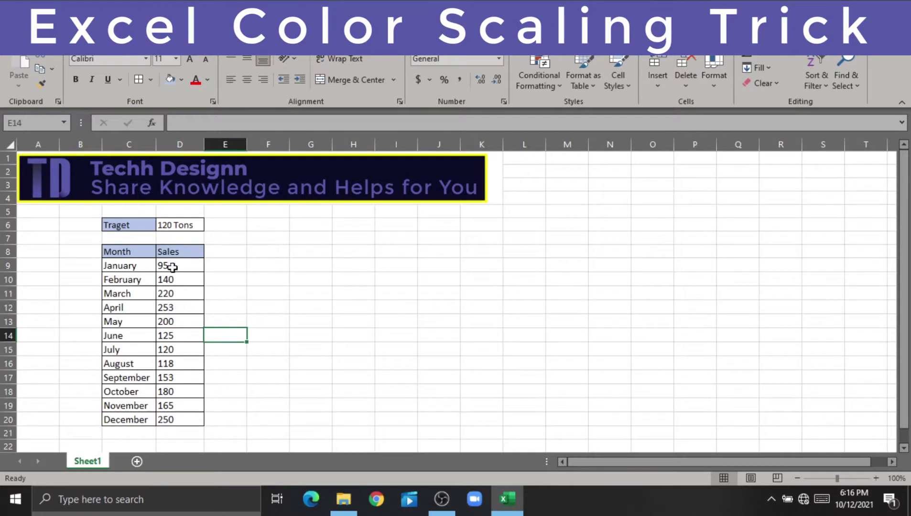
{"action": "left_click", "coordinate": [166, 227]}
{"action": "left_click", "coordinate": [249, 303]}
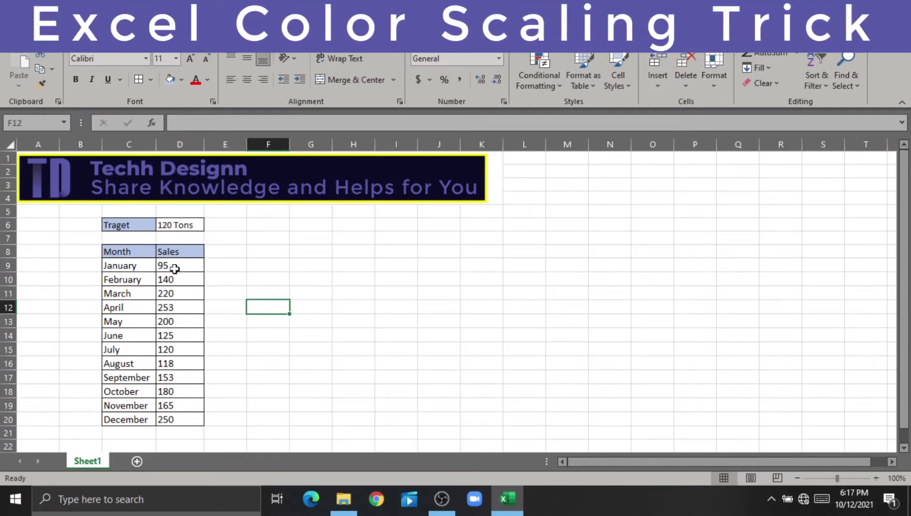
Review the monthly sales values, including January's 95.
{"action": "left_click_drag", "start_coordinate": [171, 266], "coordinate": [169, 421]}
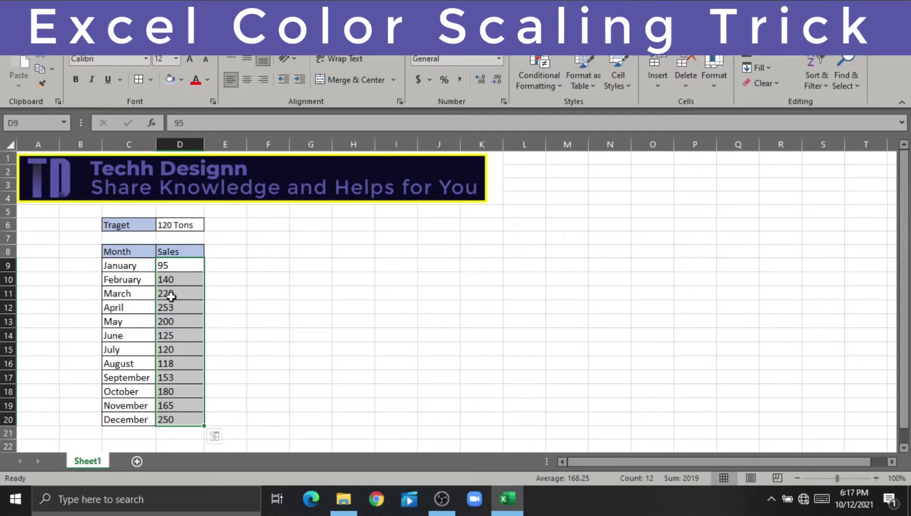
{"action": "left_click", "coordinate": [219, 301]}
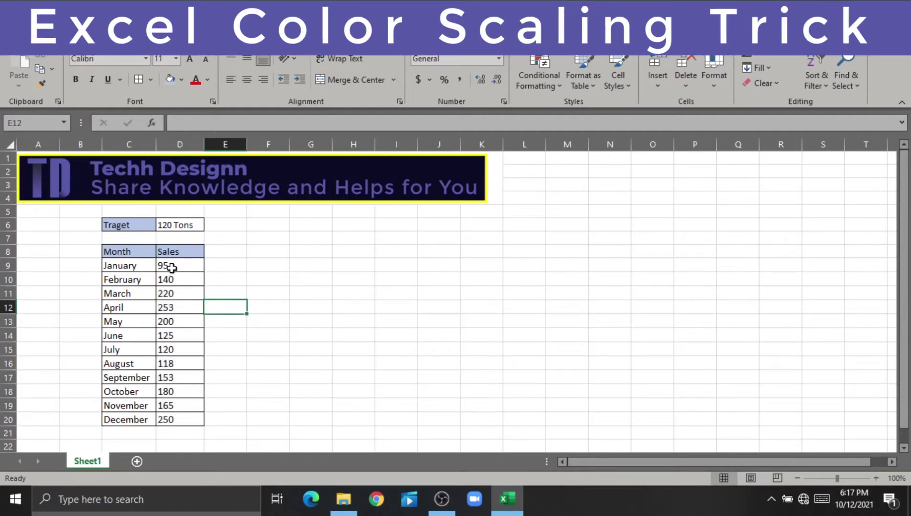
{"action": "left_click", "coordinate": [171, 266]}
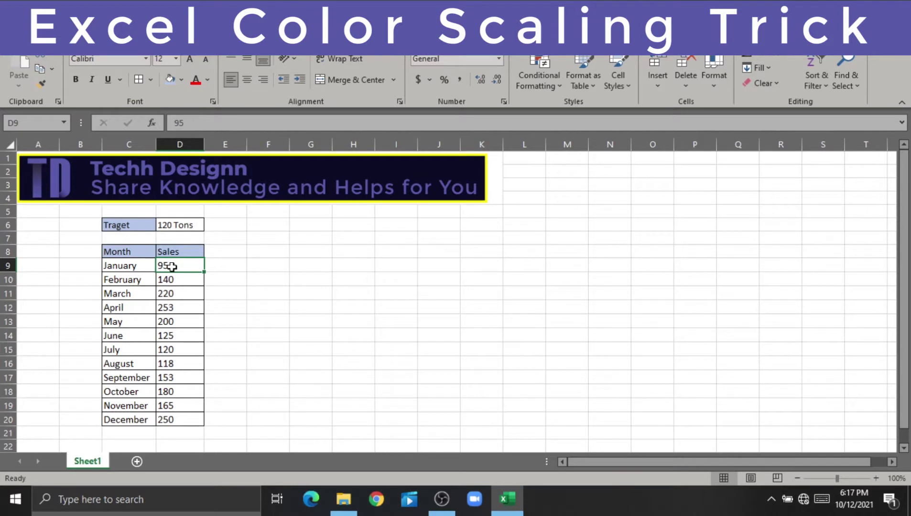
{"action": "left_click", "coordinate": [225, 270]}
Select the sales values D9:D20 and bring up the Conditional Formatting Color Scales choices.
{"action": "left_click_drag", "start_coordinate": [179, 268], "coordinate": [191, 427]}
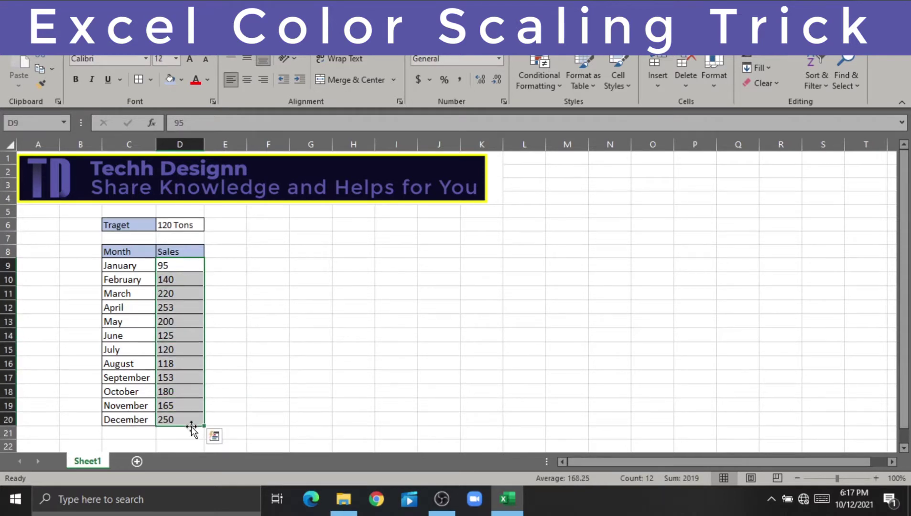
{"action": "left_click", "coordinate": [553, 89]}
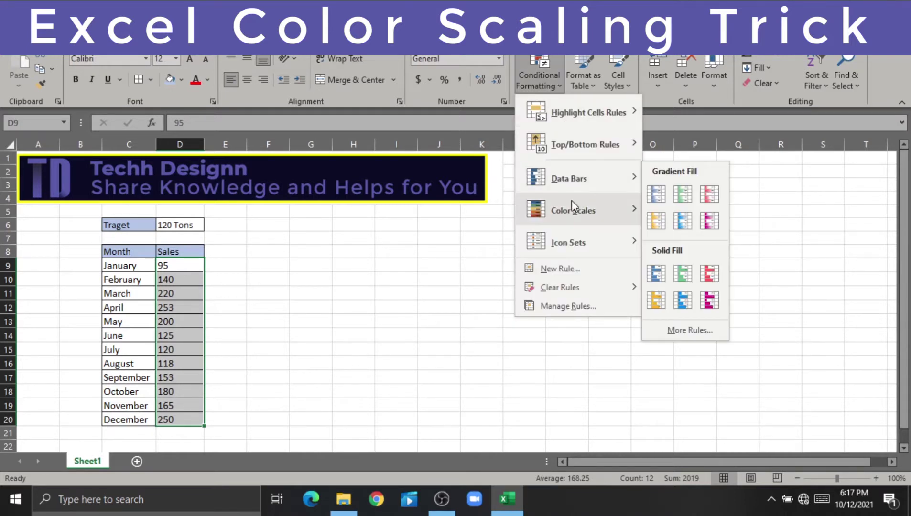
{"action": "mouse_move", "coordinate": [574, 219]}
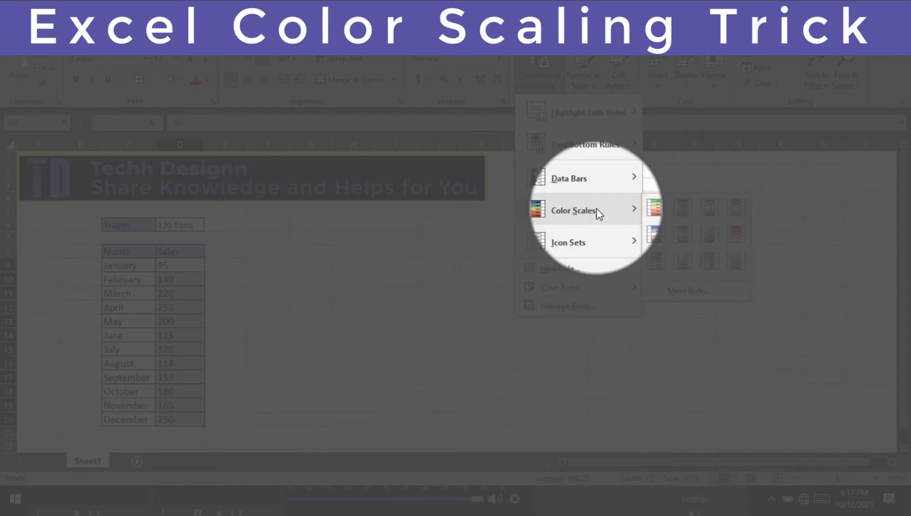
Apply the Green - Yellow - Red Color Scale to D9:D20 and deselect the range.
{"action": "left_click", "coordinate": [657, 210]}
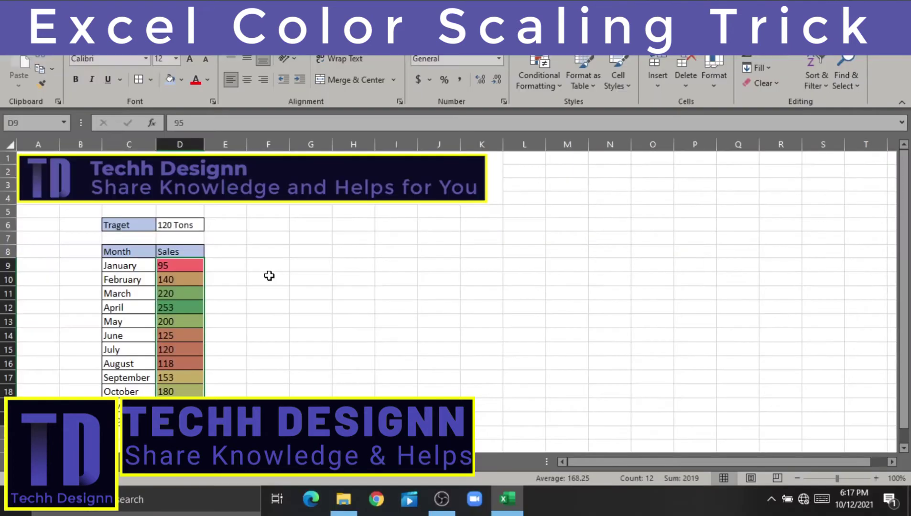
{"action": "left_click", "coordinate": [213, 278]}
{"action": "left_click", "coordinate": [193, 267]}
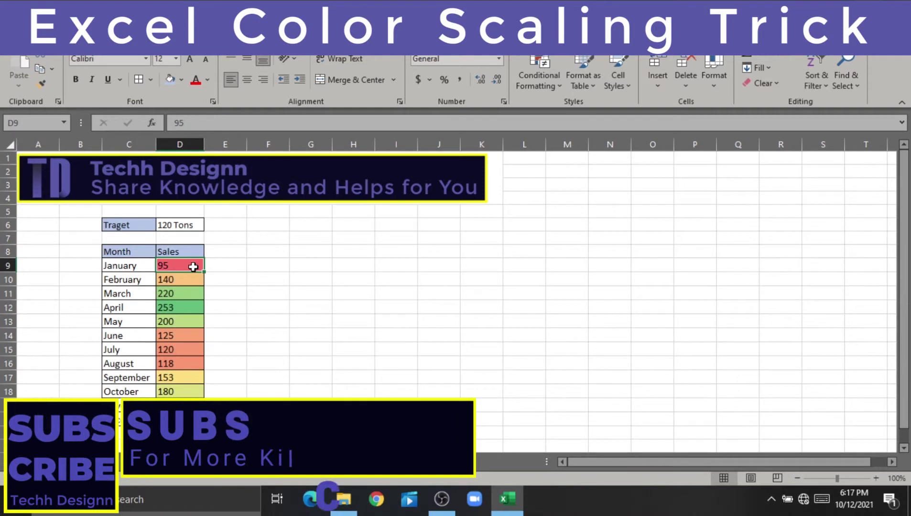
{"action": "key", "text": "Down"}
{"action": "key", "text": "Down"}
{"action": "key", "text": "Right"}
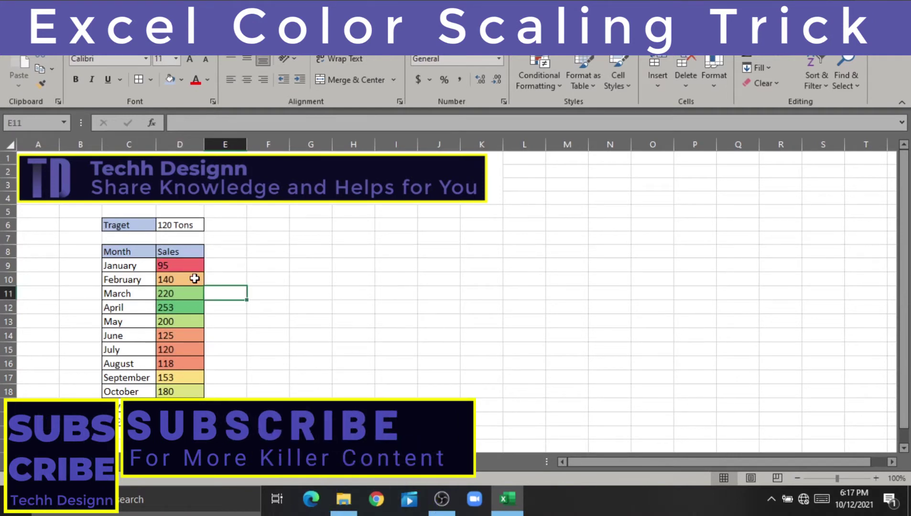
{"action": "left_click", "coordinate": [190, 263]}
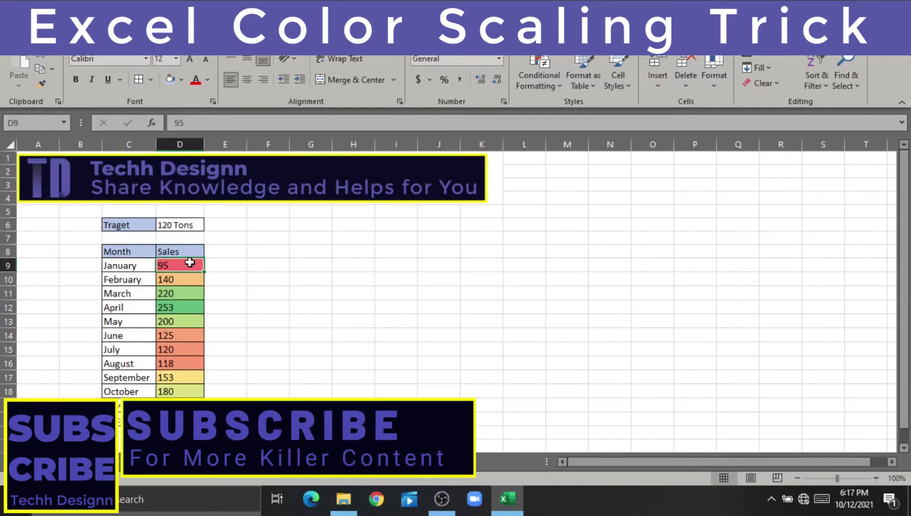
{"action": "left_click", "coordinate": [235, 279]}
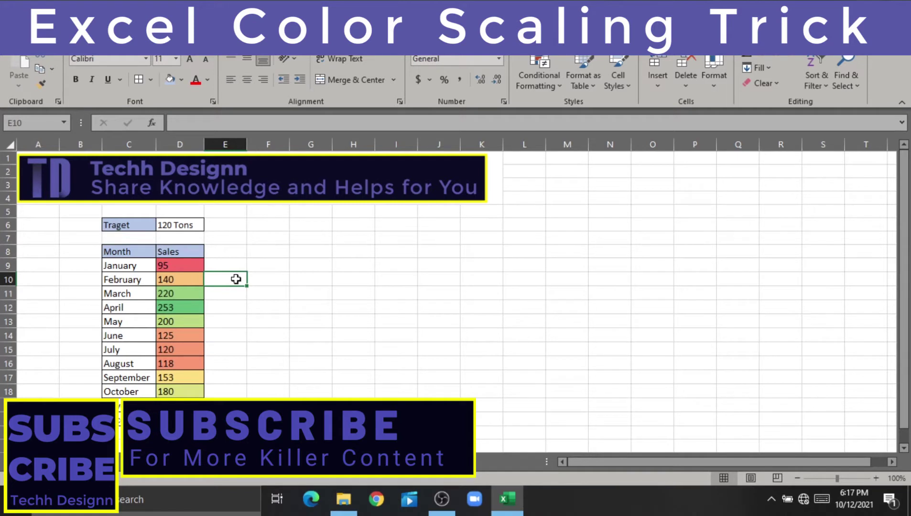
Check the shading on November's 165, September's 153, April's 253 and January's 95.
{"action": "left_click", "coordinate": [180, 405]}
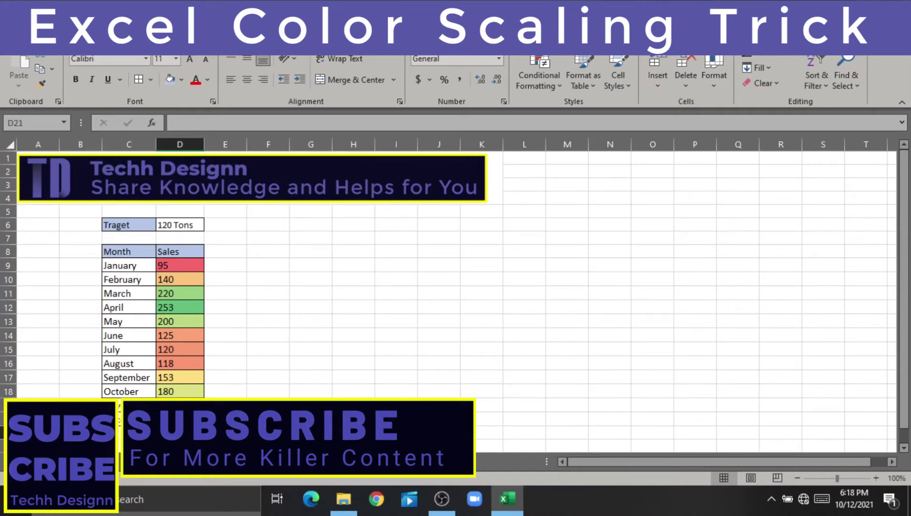
{"action": "left_click", "coordinate": [174, 377]}
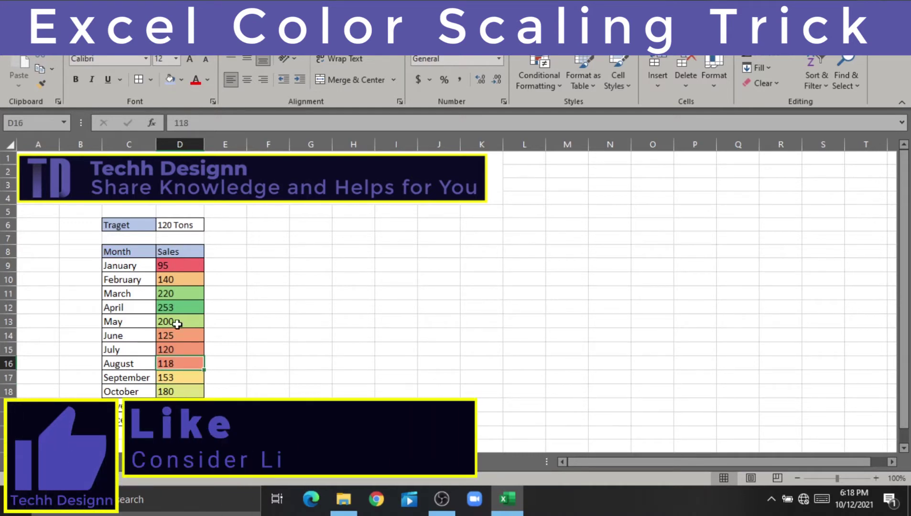
{"action": "left_click", "coordinate": [257, 392]}
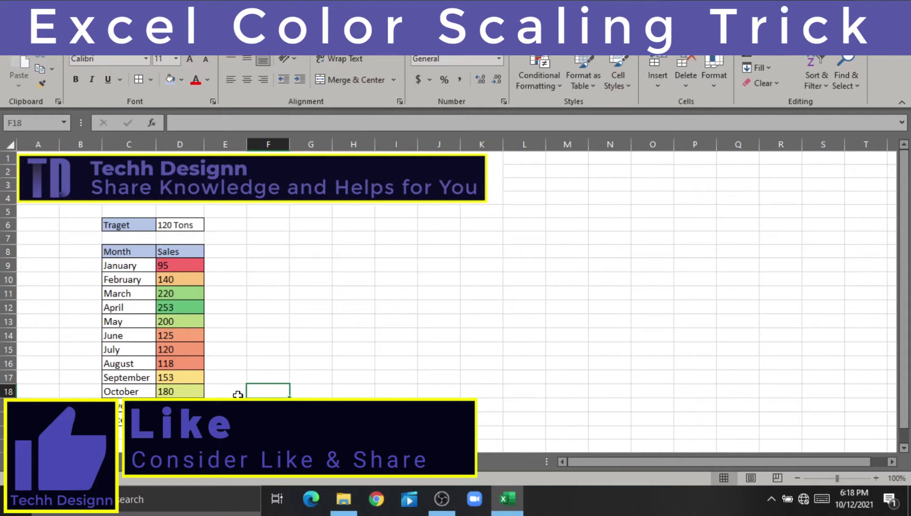
{"action": "left_click", "coordinate": [185, 304]}
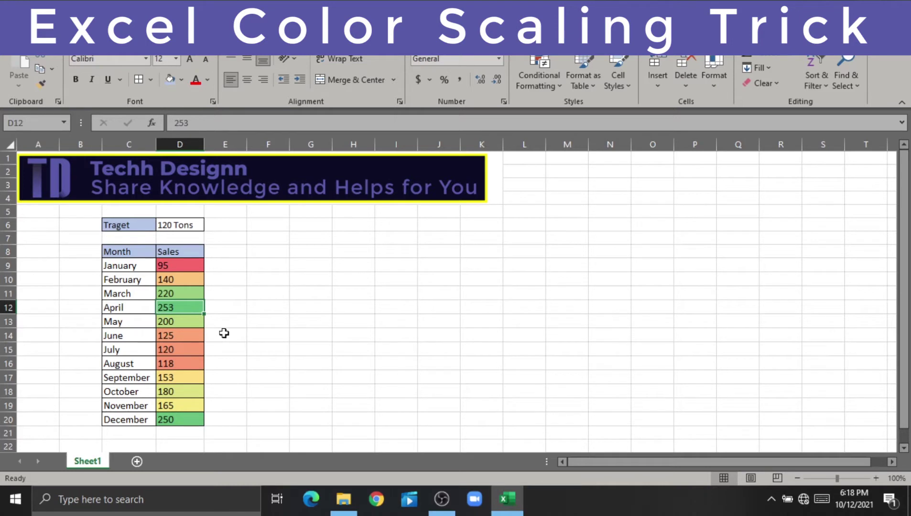
{"action": "left_click", "coordinate": [167, 264]}
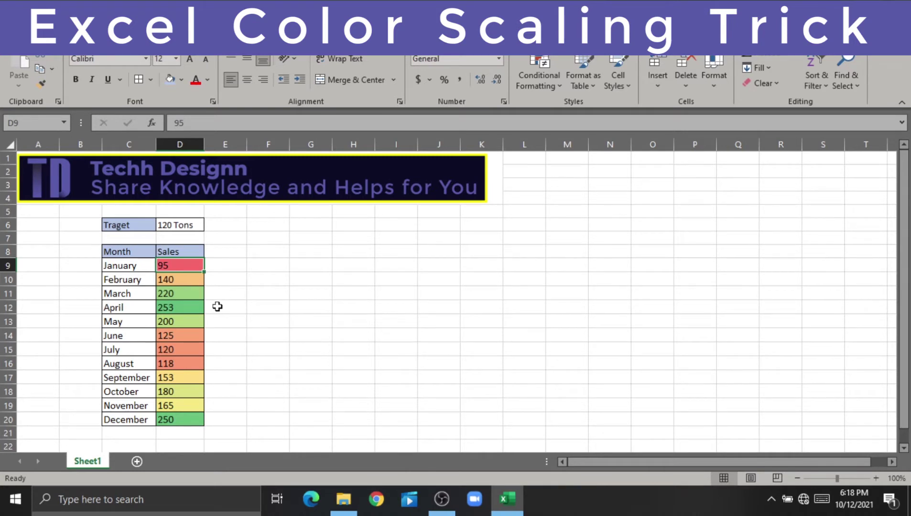
{"action": "left_click", "coordinate": [554, 88]}
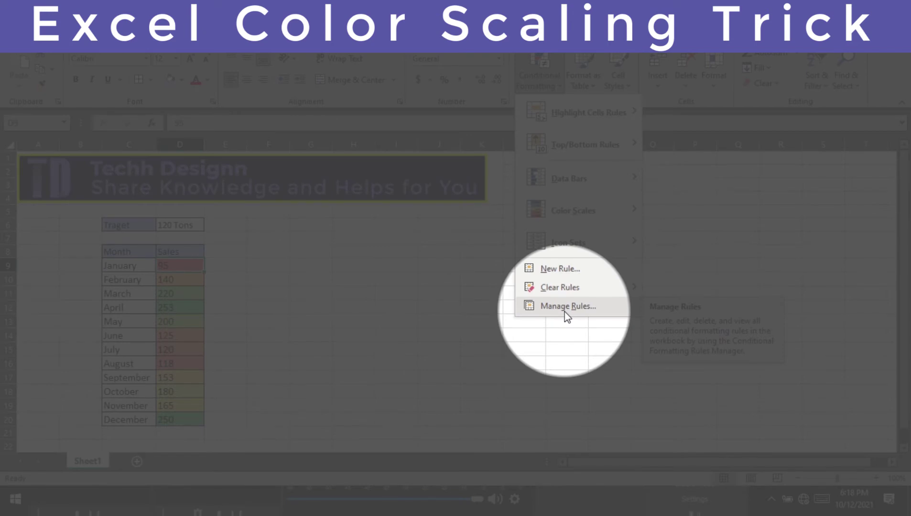
Open Manage Rules and edit the Graded Color Scale rule for the sales values.
{"action": "left_click", "coordinate": [567, 306]}
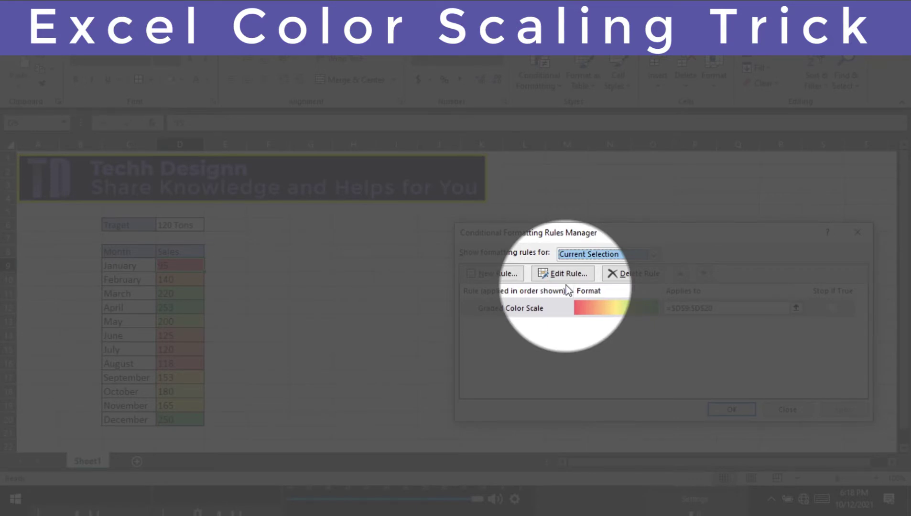
{"action": "left_click", "coordinate": [563, 281]}
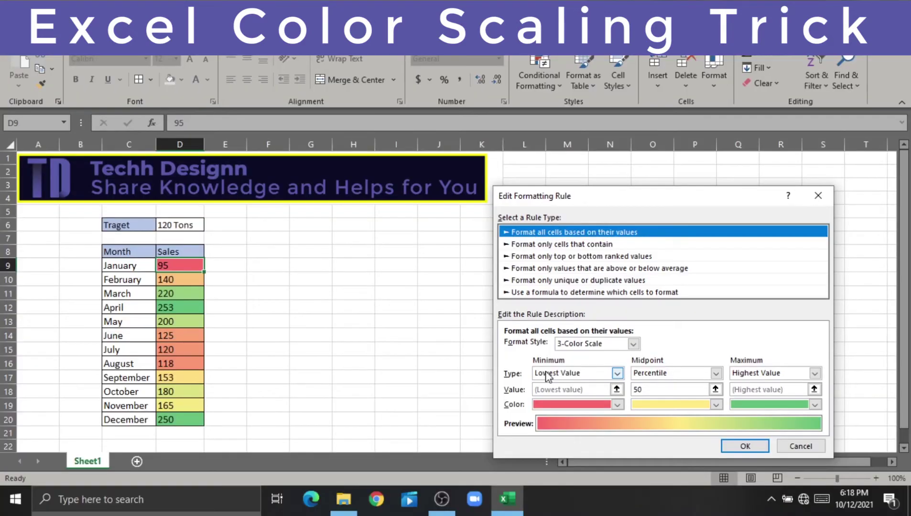
Set the 3-Color Scale's minimum colour to red and maximum colour to dark green.
{"action": "left_click", "coordinate": [558, 406]}
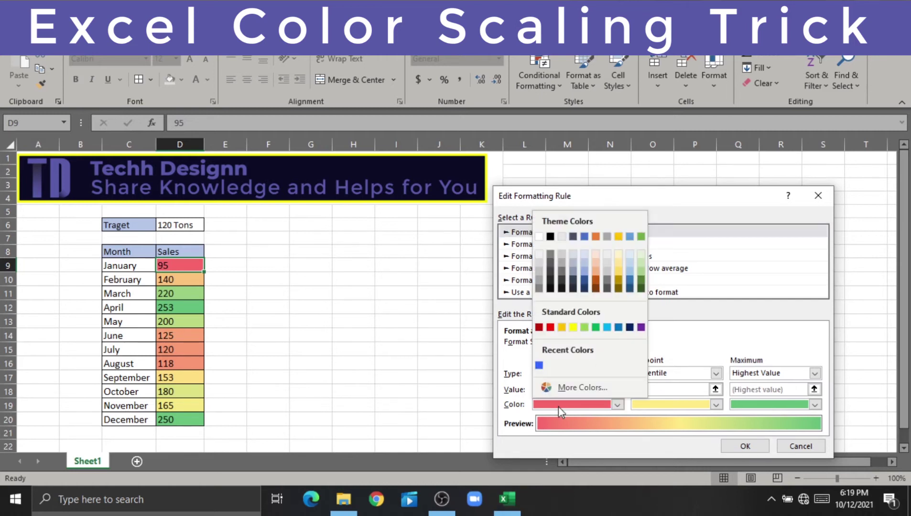
{"action": "left_click", "coordinate": [550, 328]}
{"action": "left_click", "coordinate": [774, 404]}
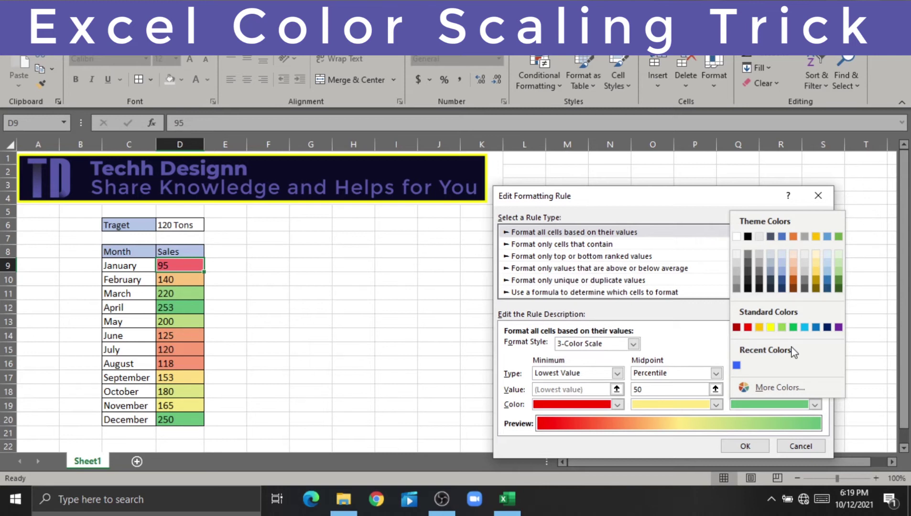
{"action": "left_click", "coordinate": [838, 289]}
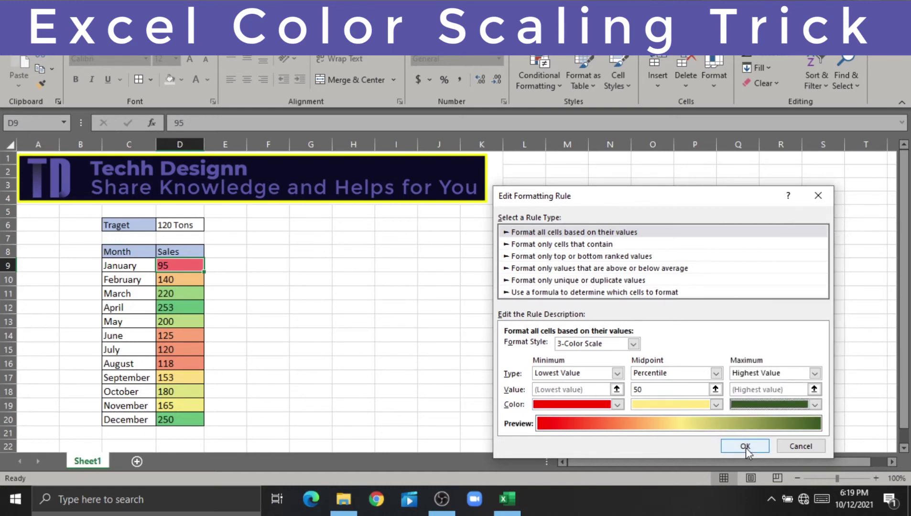
{"action": "left_click", "coordinate": [744, 446]}
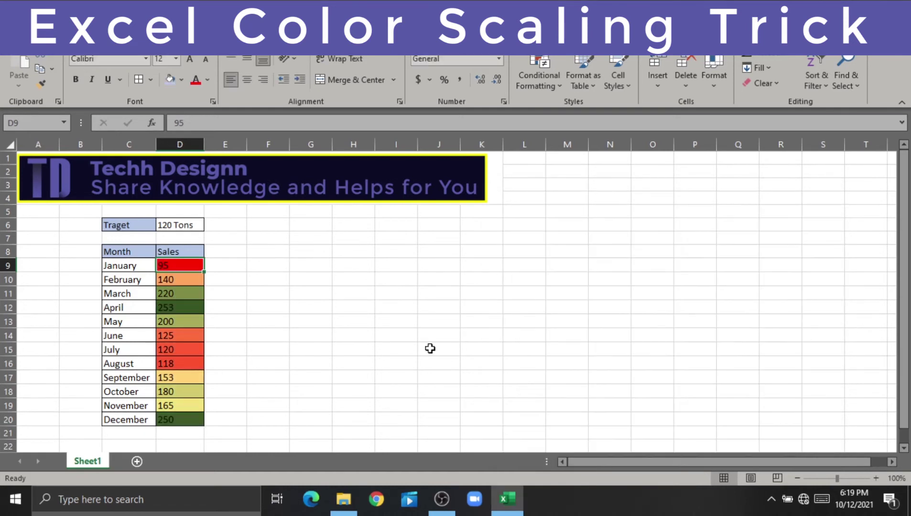